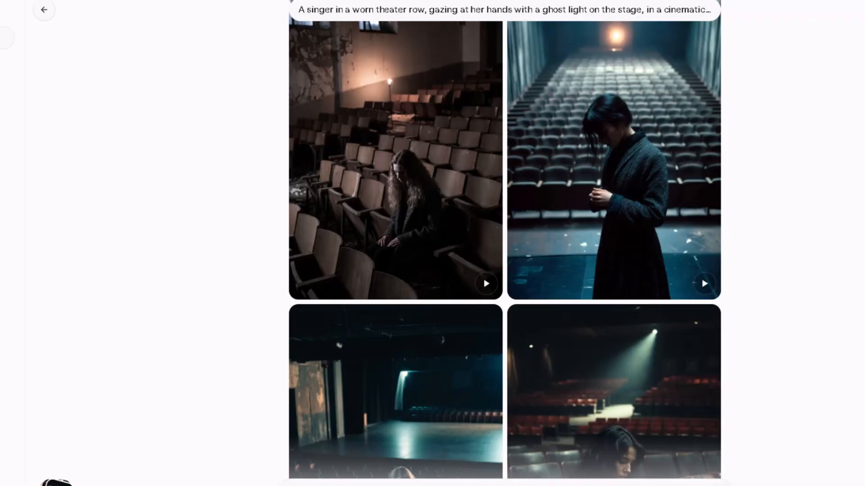
pyautogui.scroll(4, 127, 241)
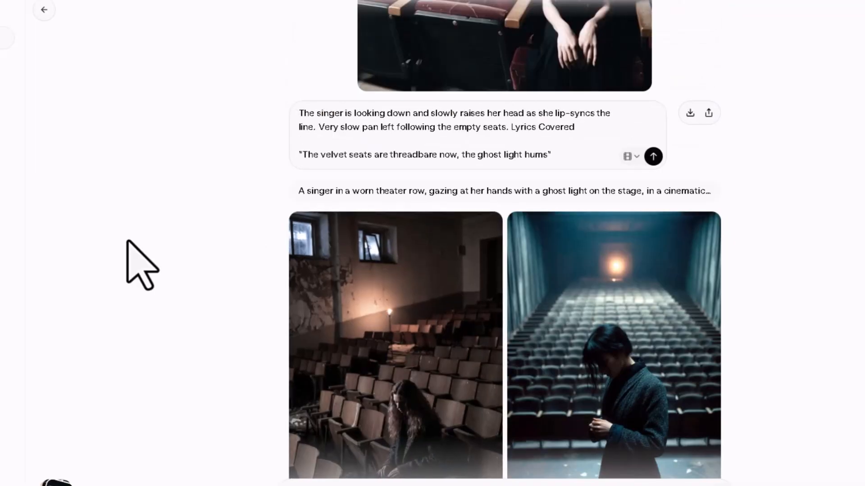
pyautogui.scroll(-8, 127, 242)
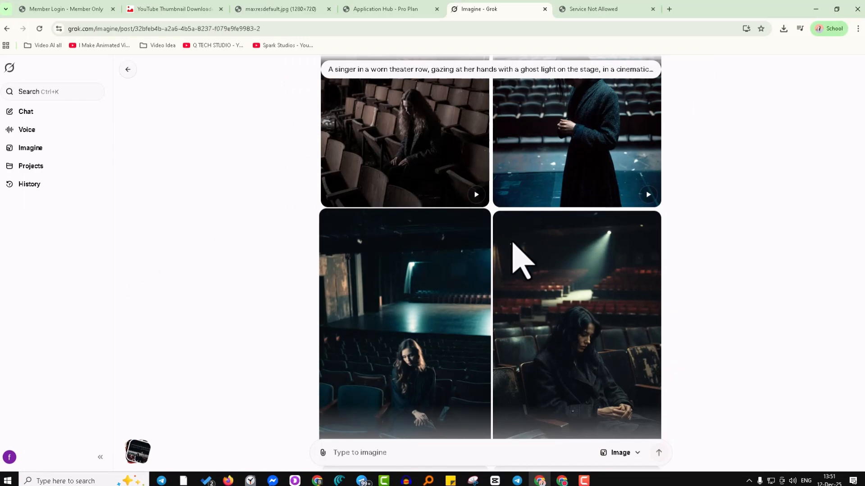
# - Make sure Enable Automatic Video Generation is off in Grok's Behavior settings and close the settings
pyautogui.click(100, 458)
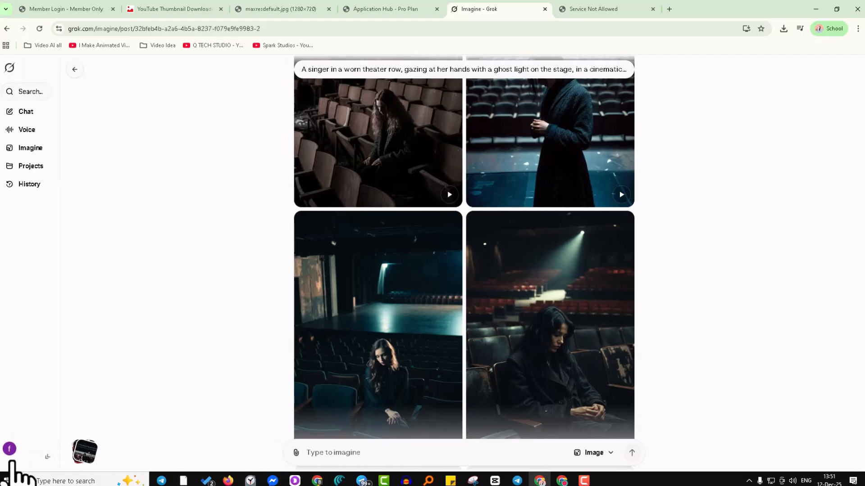
pyautogui.click(9, 457)
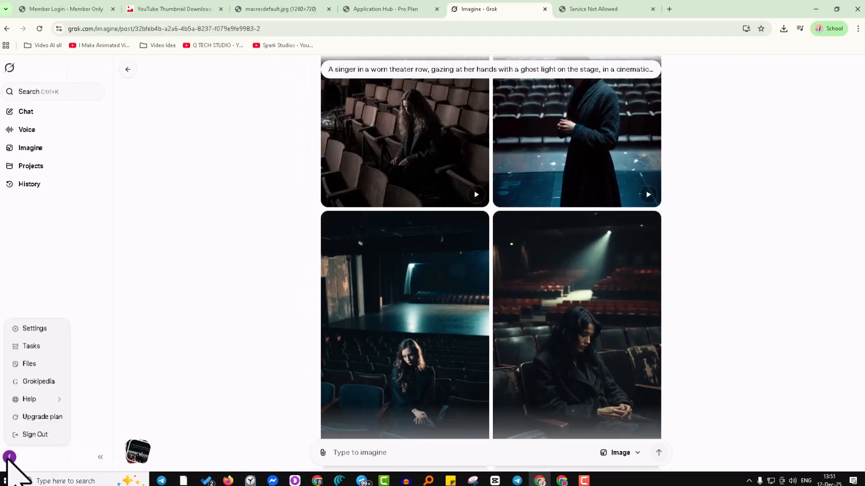
pyautogui.click(35, 328)
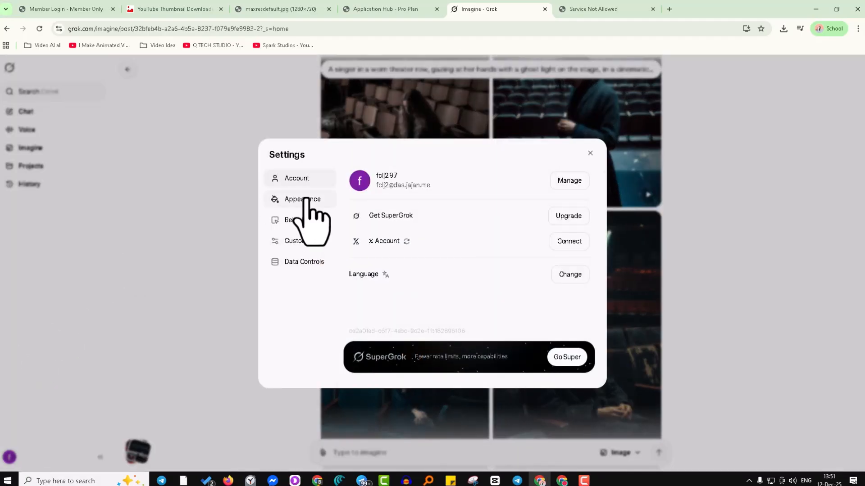
pyautogui.click(296, 221)
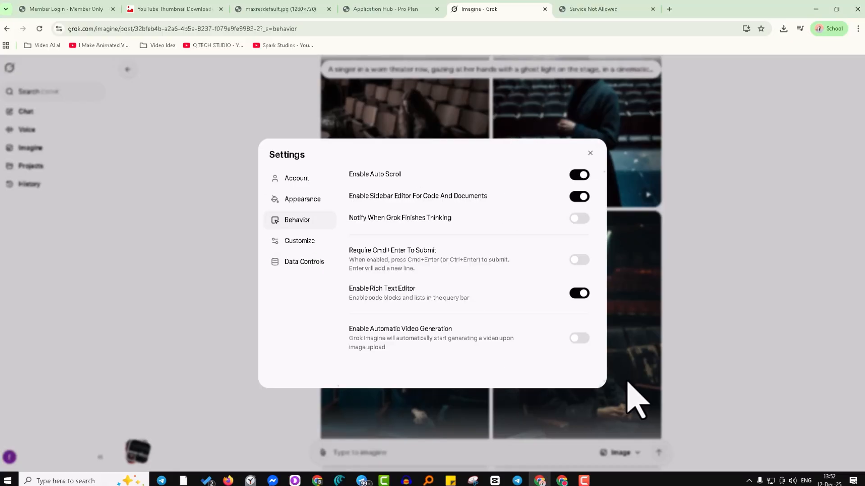
pyautogui.click(579, 339)
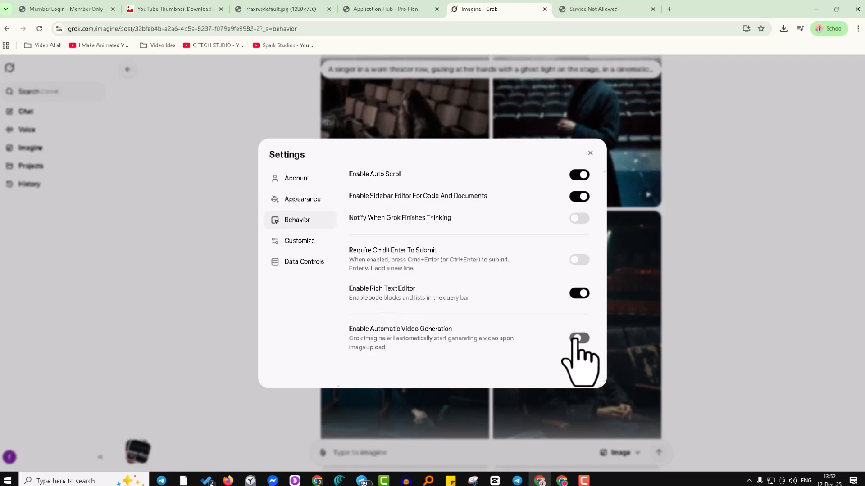
pyautogui.click(589, 154)
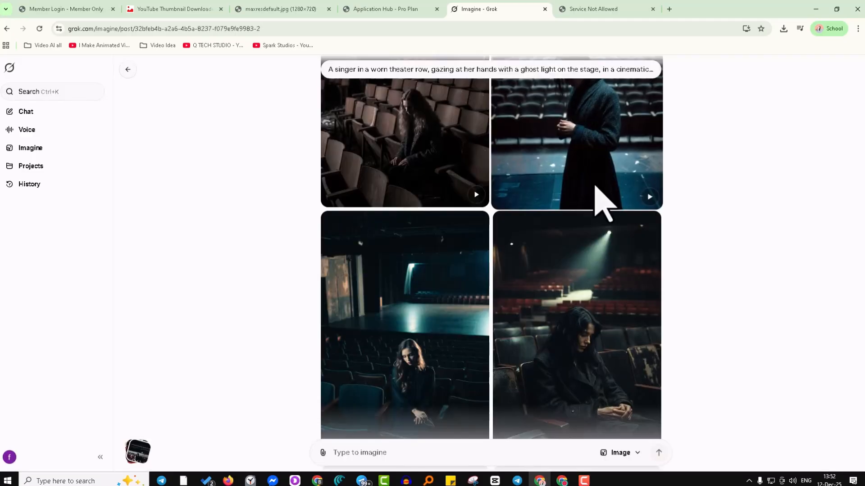
# - Open the generated image of the singer seated among empty theater seats in front of the blue-lit stage
pyautogui.scroll(4, 496, 216)
pyautogui.scroll(-7, 491, 235)
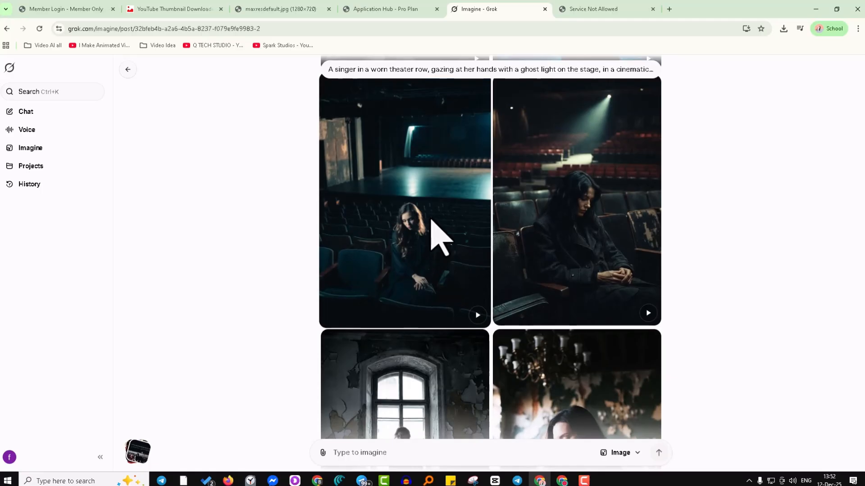
pyautogui.click(421, 209)
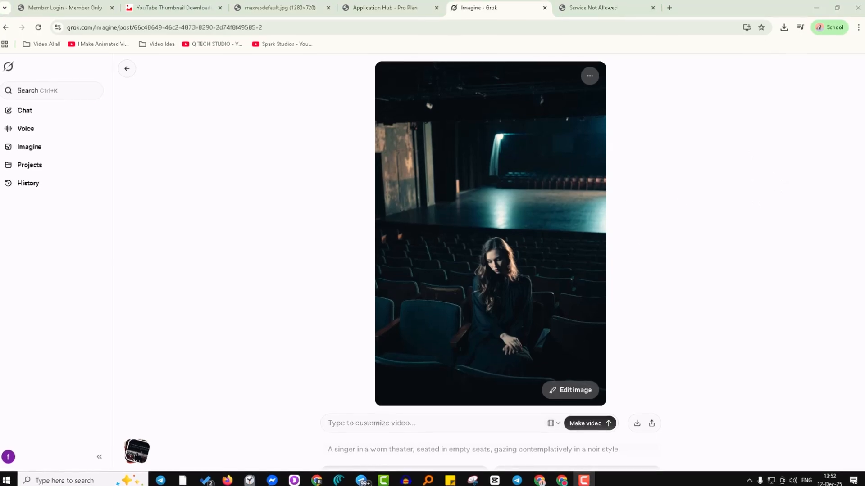
# - Switch to the Application Hub and launch MVLab, the AI music video factory
pyautogui.click(388, 9)
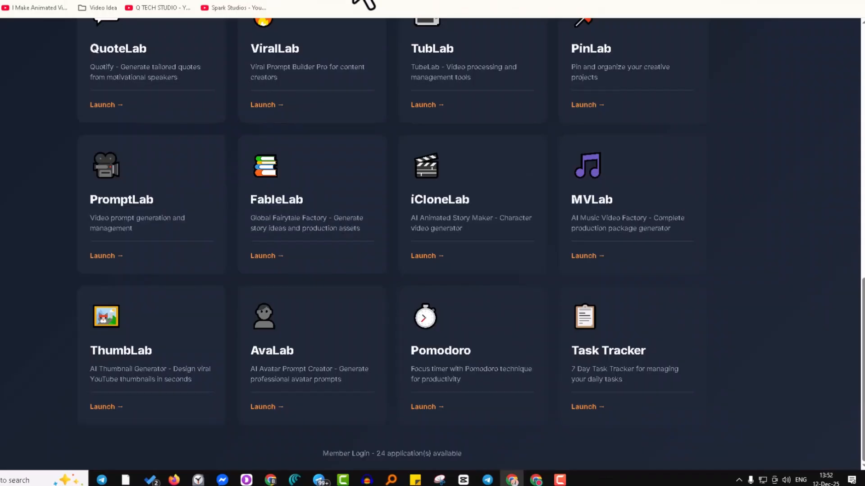
pyautogui.scroll(1, 424, 241)
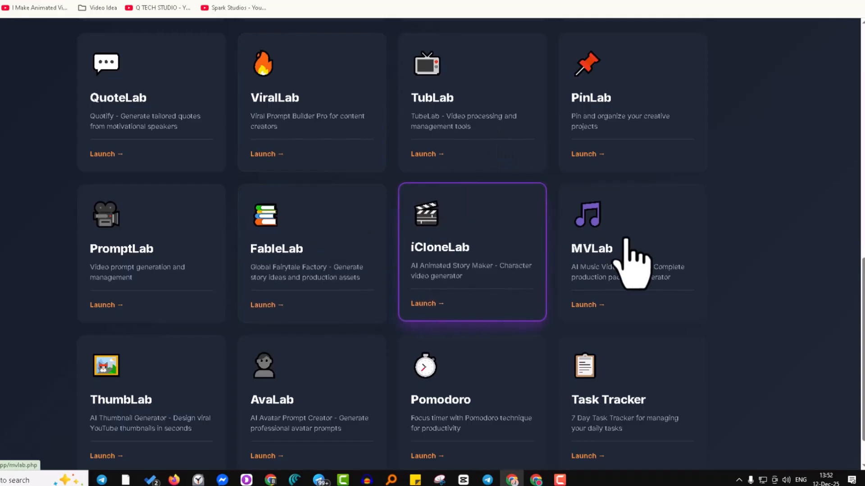
pyautogui.click(600, 247)
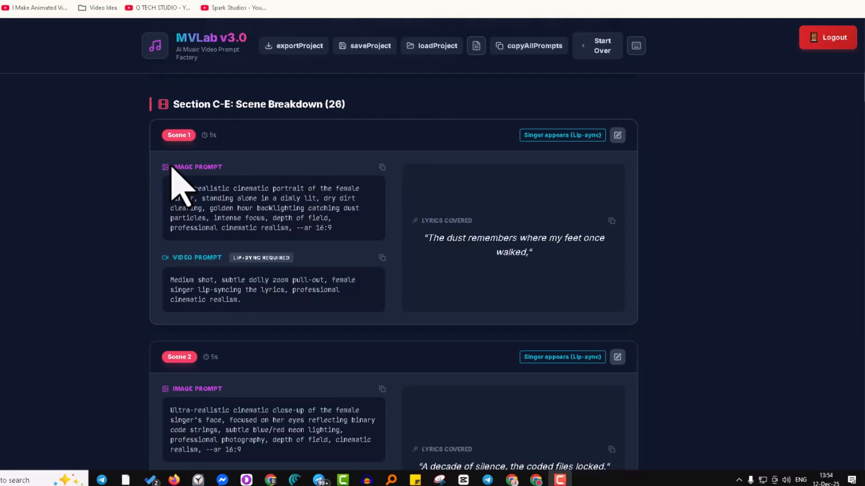
# - Copy Scene 1's image prompt from MVLab and paste it into a new Grok Imagine prompt
pyautogui.moveTo(170, 167); pyautogui.dragTo(224, 167)
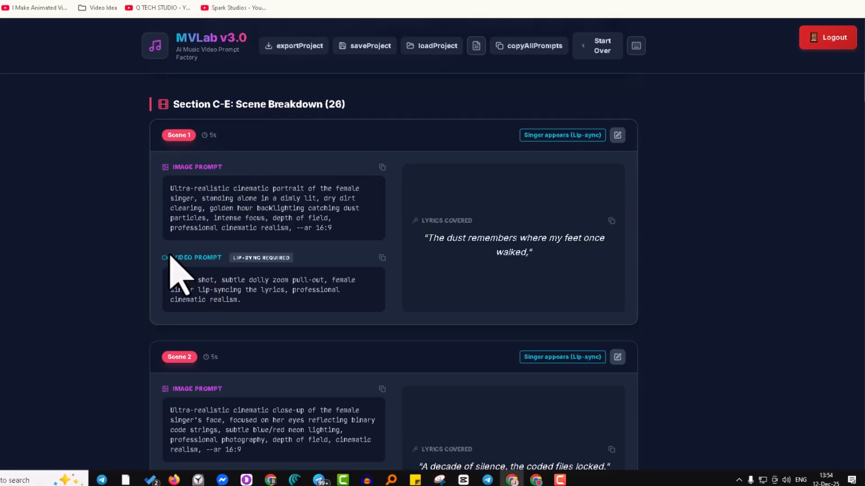
pyautogui.moveTo(170, 256); pyautogui.dragTo(233, 258)
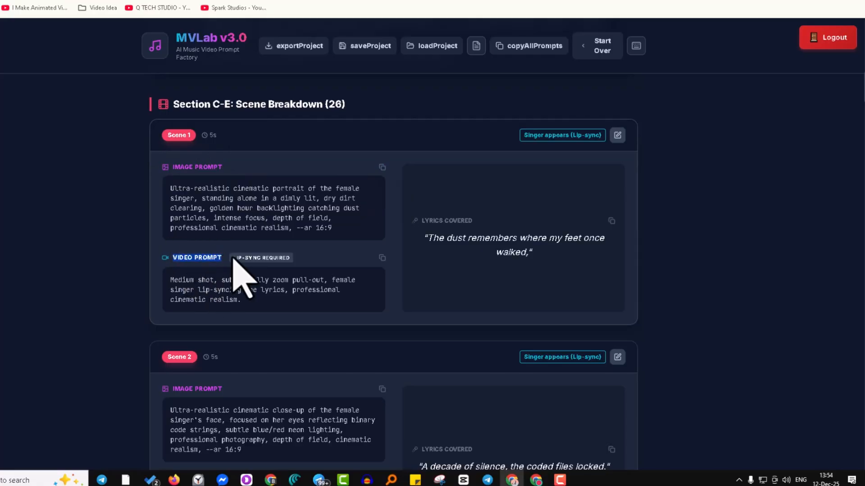
pyautogui.click(381, 167)
pyautogui.click(476, 0)
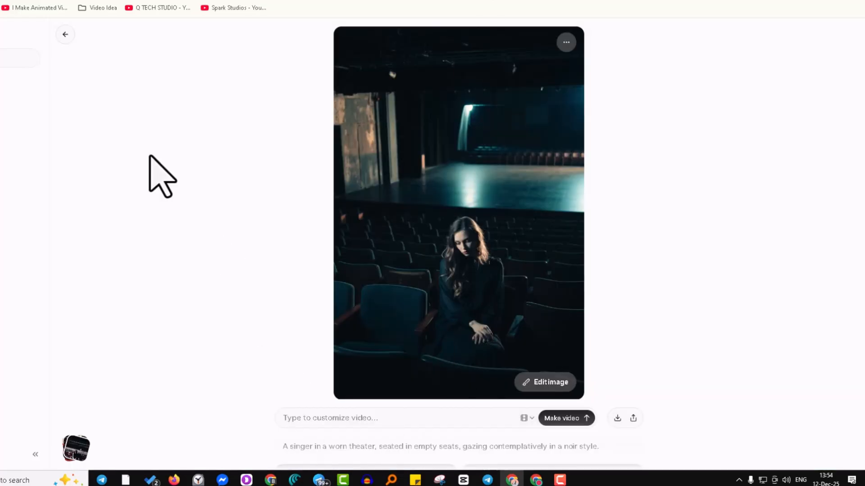
pyautogui.click(6, 121)
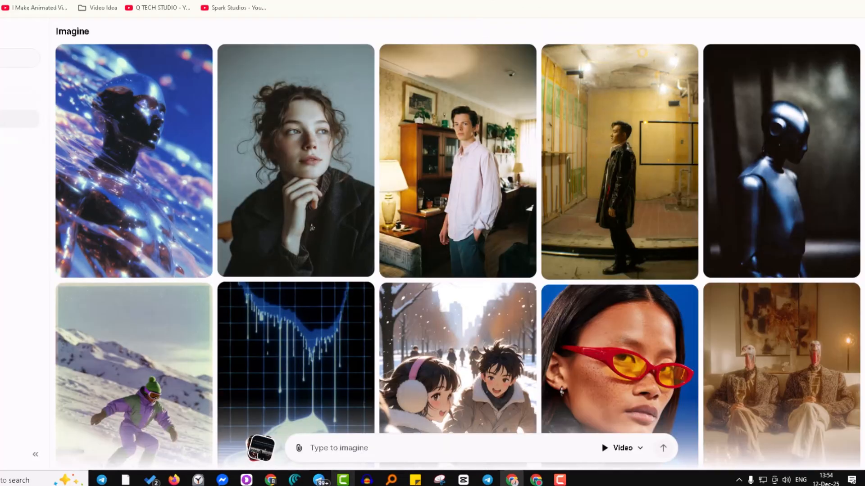
pyautogui.rightClick(342, 448)
pyautogui.click(366, 334)
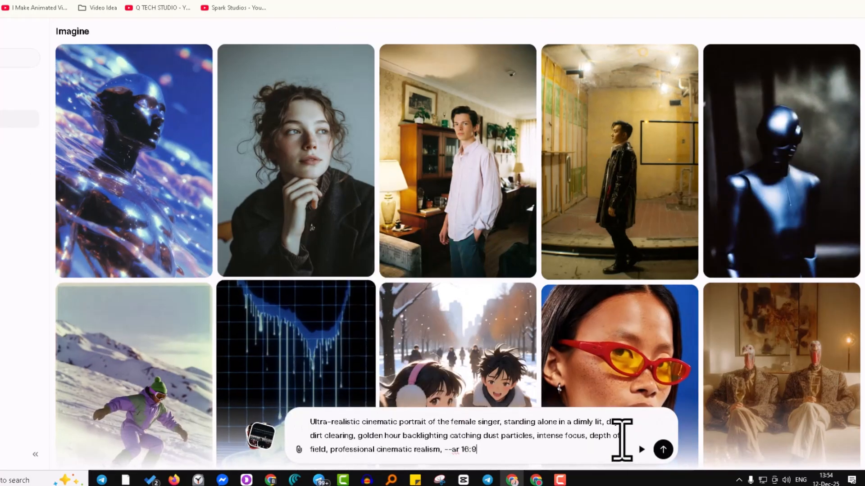
# - Set the generation mode to Image and submit the Scene 1 portrait prompt
pyautogui.click(621, 440)
pyautogui.click(621, 422)
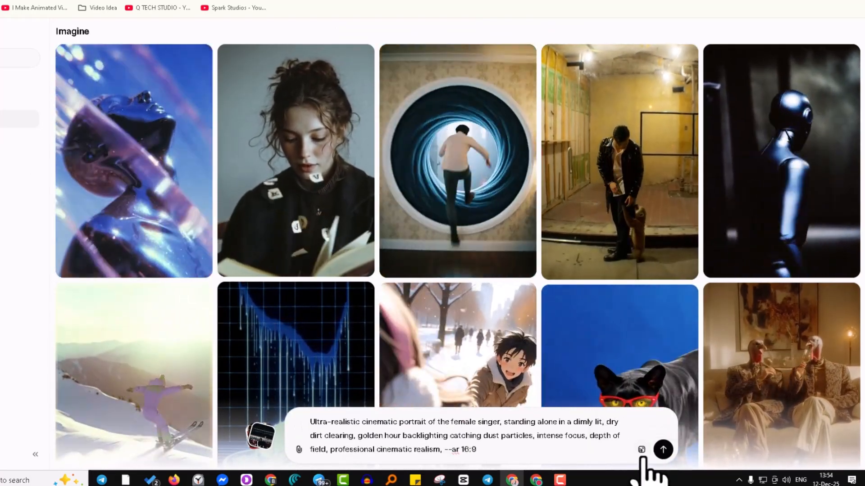
pyautogui.click(641, 451)
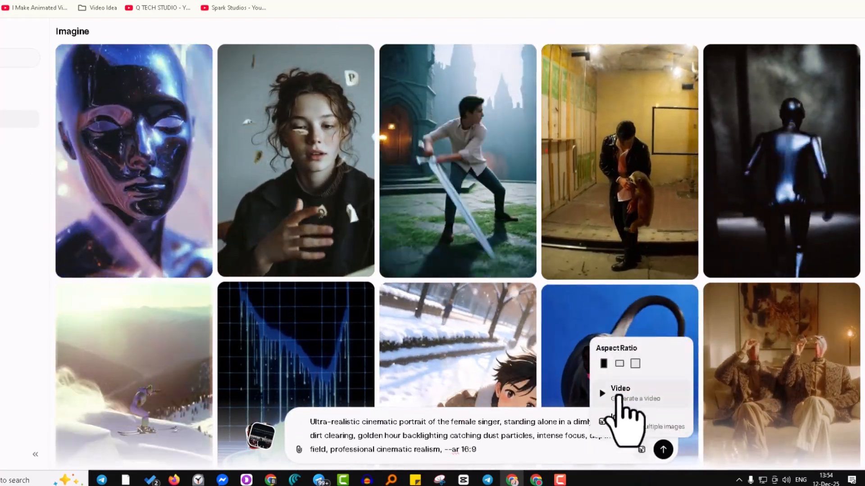
pyautogui.click(622, 425)
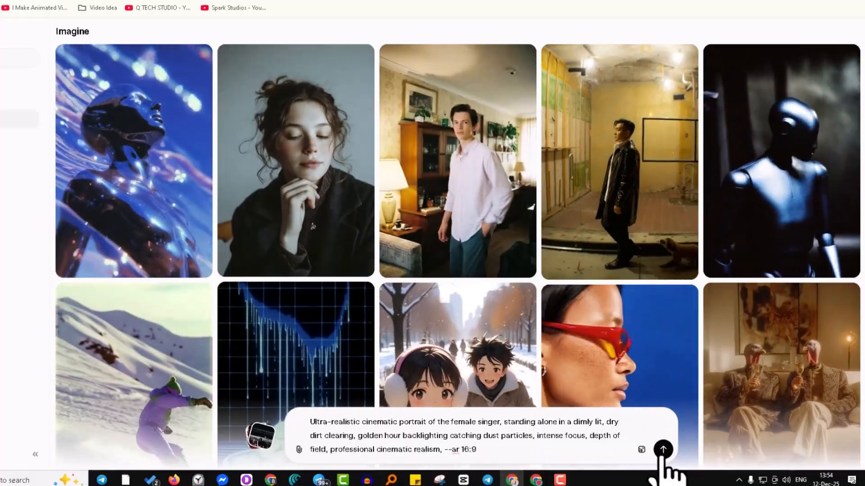
pyautogui.click(664, 450)
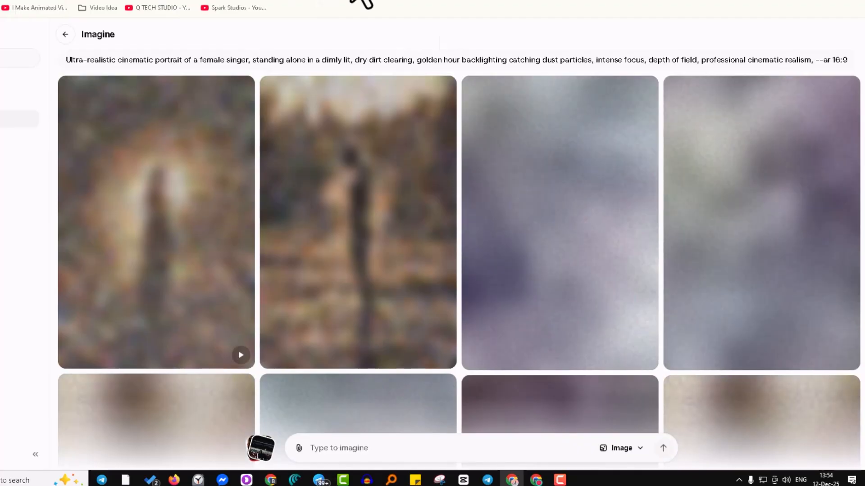
# - Open the generated image of the long-haired, backlit singer facing the camera
pyautogui.click(355, 1)
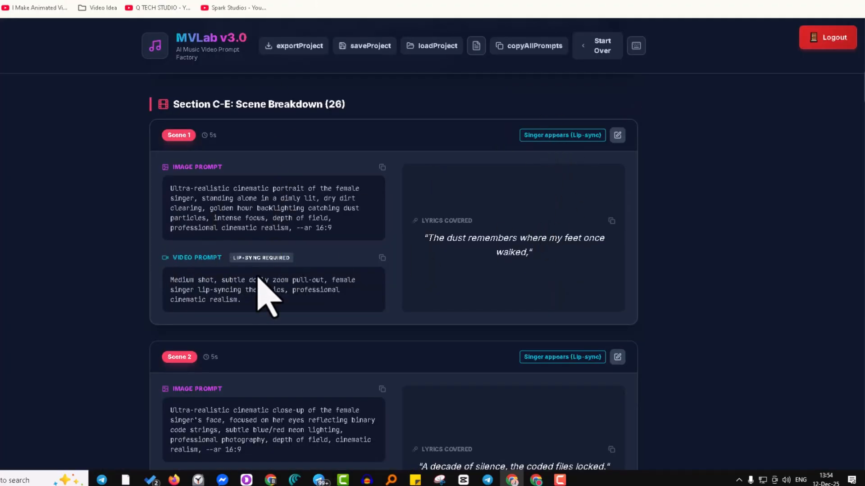
pyautogui.click(488, 3)
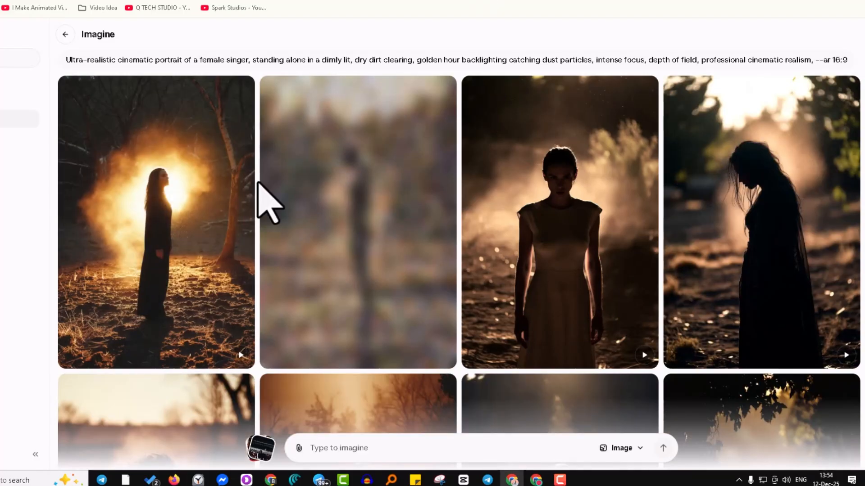
pyautogui.click(215, 212)
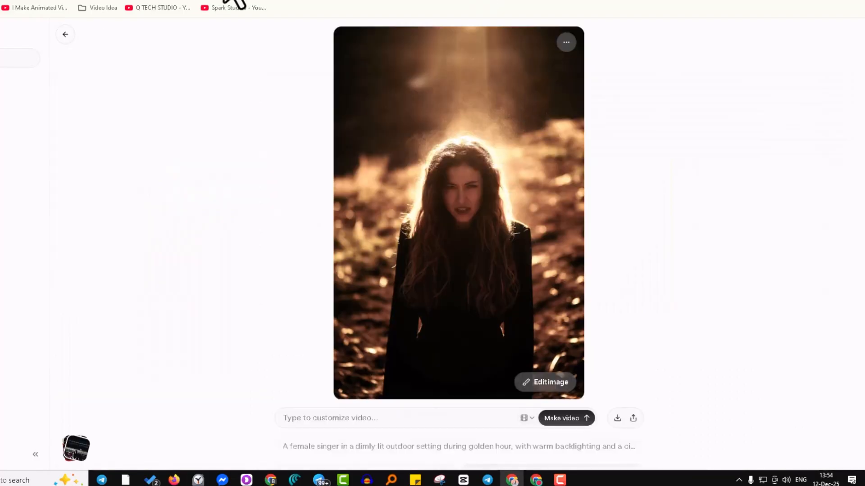
# - Copy Scene 1's video prompt from MVLab and paste it into the portrait's video prompt in Grok
pyautogui.click(358, 1)
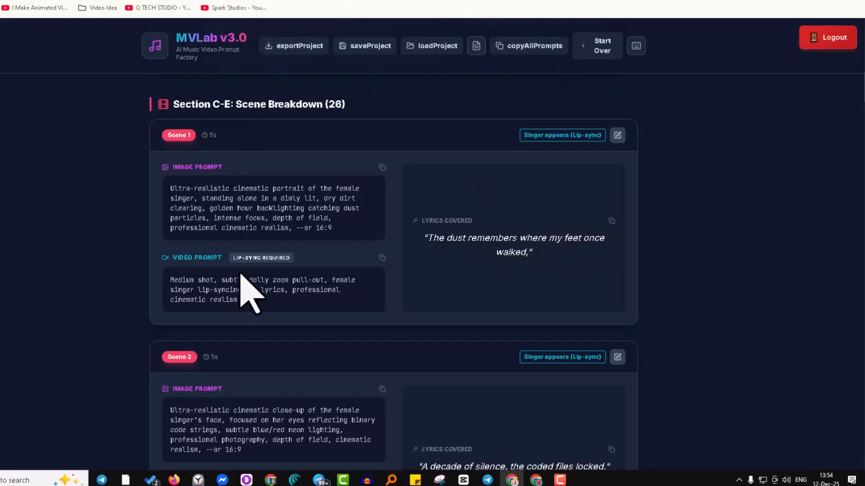
pyautogui.click(382, 257)
pyautogui.click(463, 2)
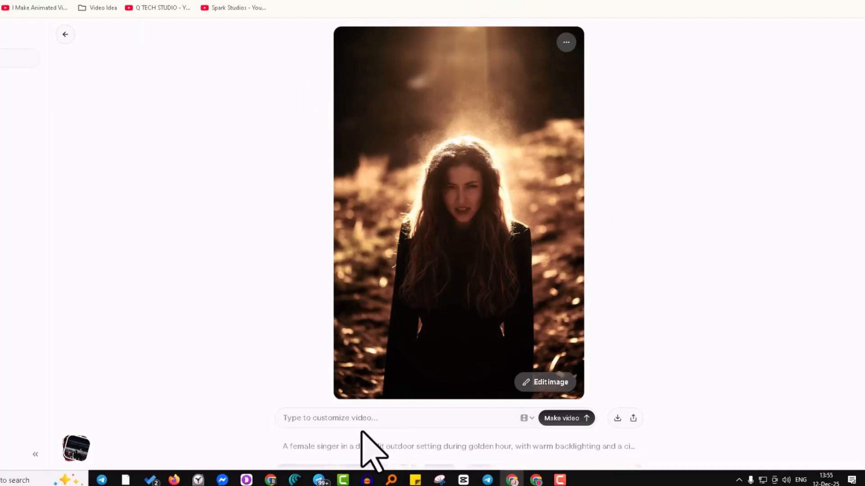
pyautogui.click(352, 416)
pyautogui.hotkey('ctrl', 'v')
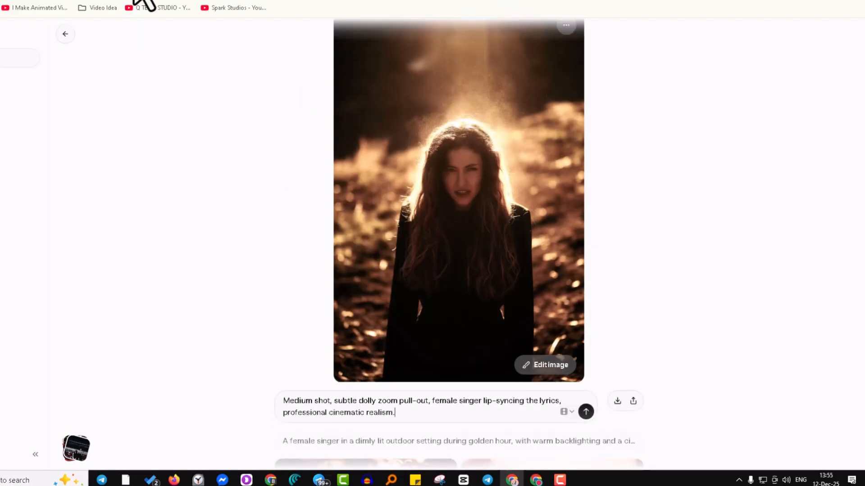
# - Append MVLab's Scene 1 "Lyrics Covered" heading and line "The dust remembers where my feet once walked," to Grok's video prompt
pyautogui.click(354, 2)
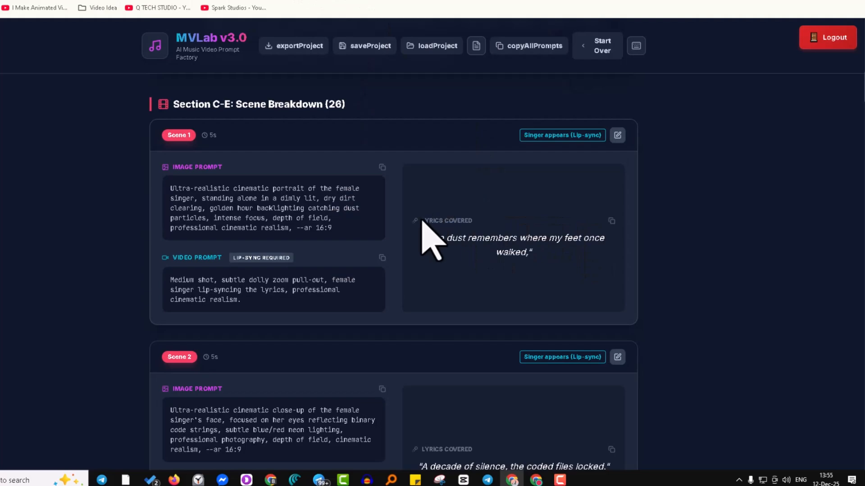
pyautogui.moveTo(422, 224); pyautogui.dragTo(540, 261)
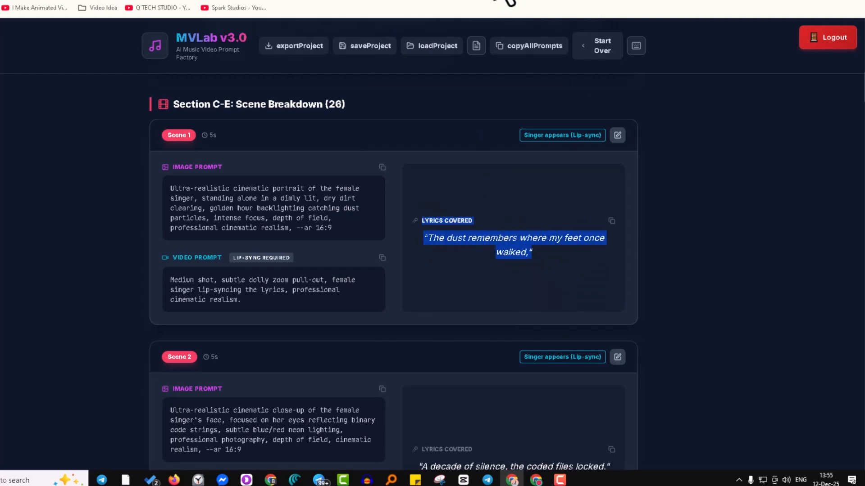
pyautogui.hotkey('ctrl', 'c')
pyautogui.click(507, 2)
pyautogui.hotkey('ctrl', 'v')
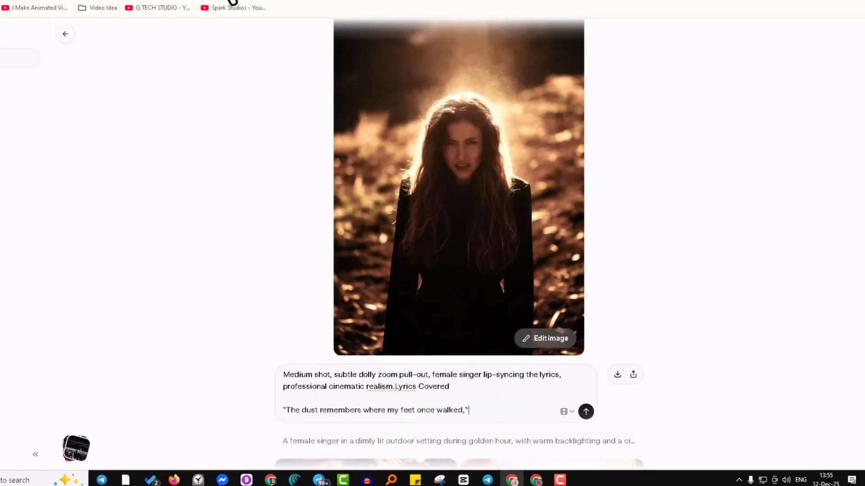
pyautogui.click(232, 2)
pyautogui.click(347, 2)
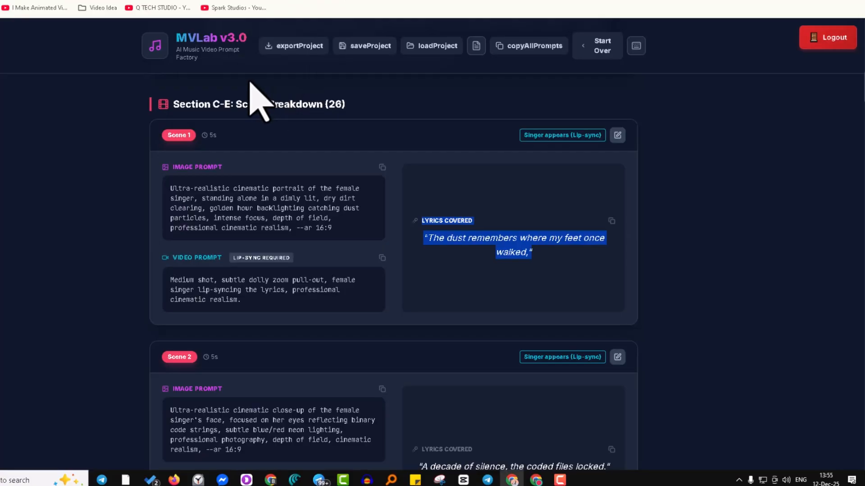
pyautogui.scroll(-1, 297, 135)
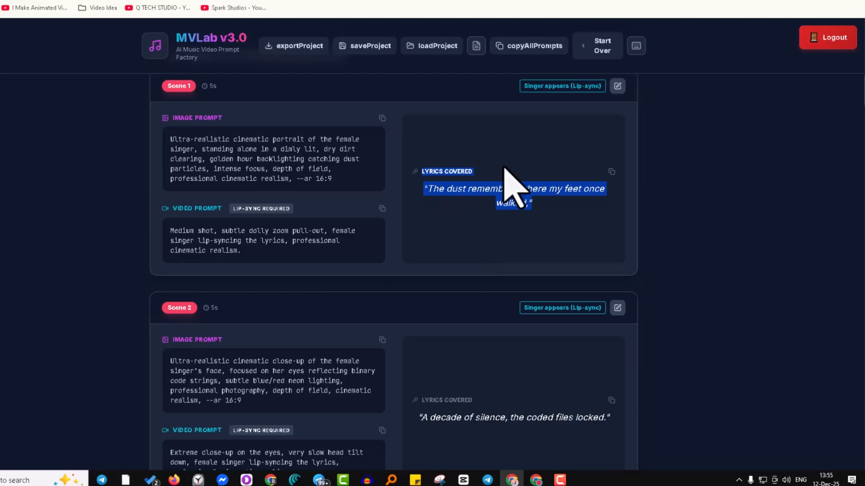
pyautogui.scroll(1, 291, 189)
pyautogui.click(590, 2)
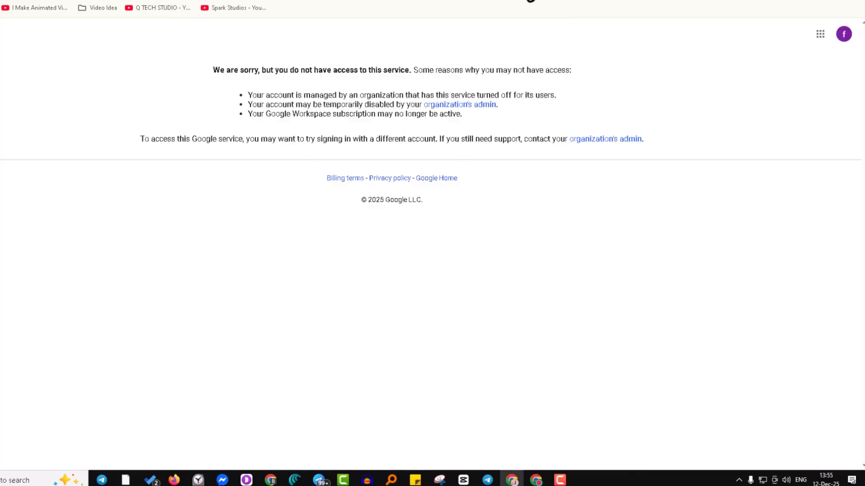
# - Return to Grok Imagine and generate the lip-sync video from the singer's portrait and the completed prompt
pyautogui.click(515, 2)
pyautogui.click(585, 411)
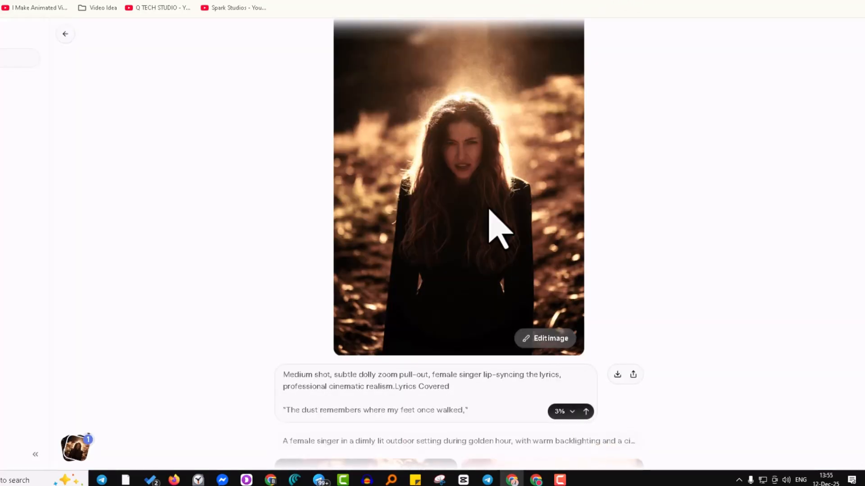
pyautogui.scroll(1, 484, 151)
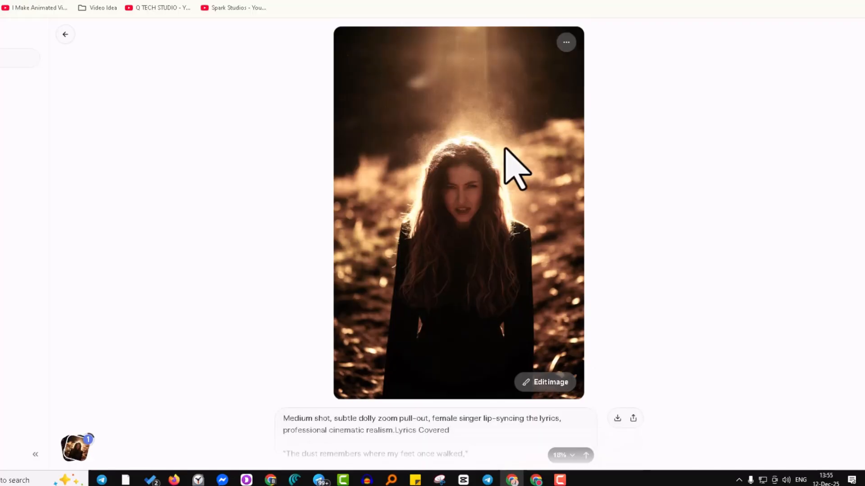
pyautogui.scroll(-2, 466, 177)
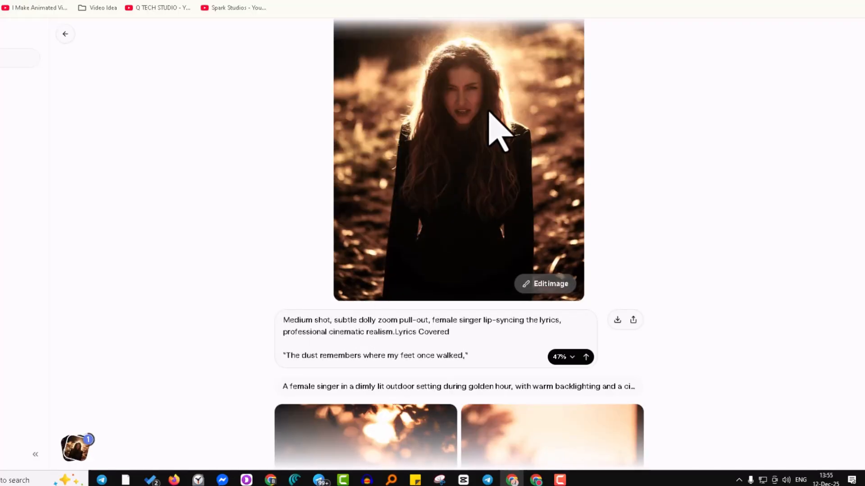
pyautogui.scroll(2, 451, 130)
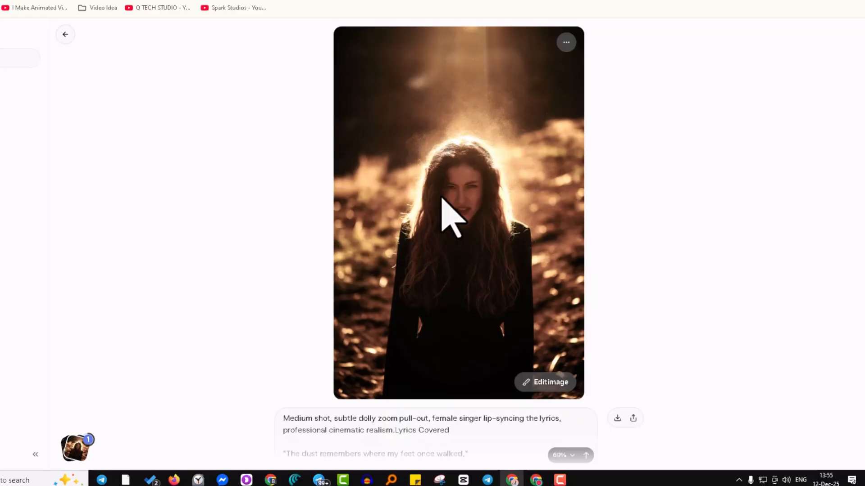
# - Switch to MVLab and examine the full lyrics and style tags under Section A: Suno AI Assets
pyautogui.click(346, 1)
pyautogui.scroll(10, 329, 319)
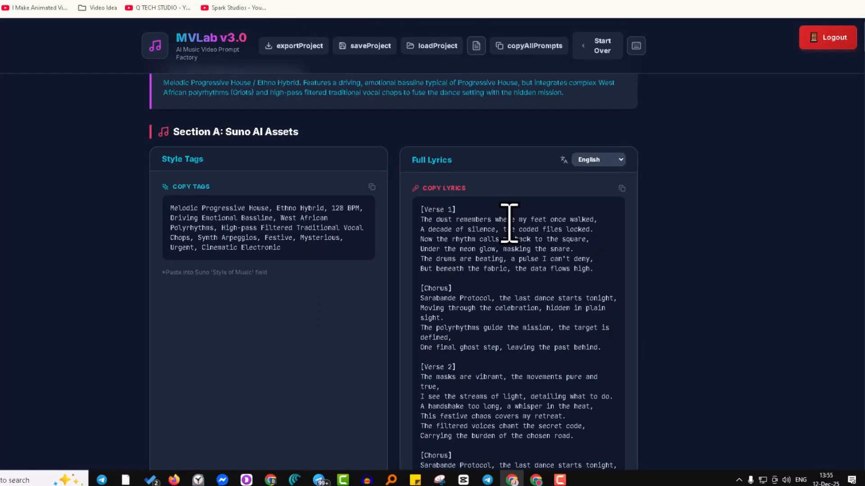
pyautogui.moveTo(421, 209); pyautogui.dragTo(452, 337)
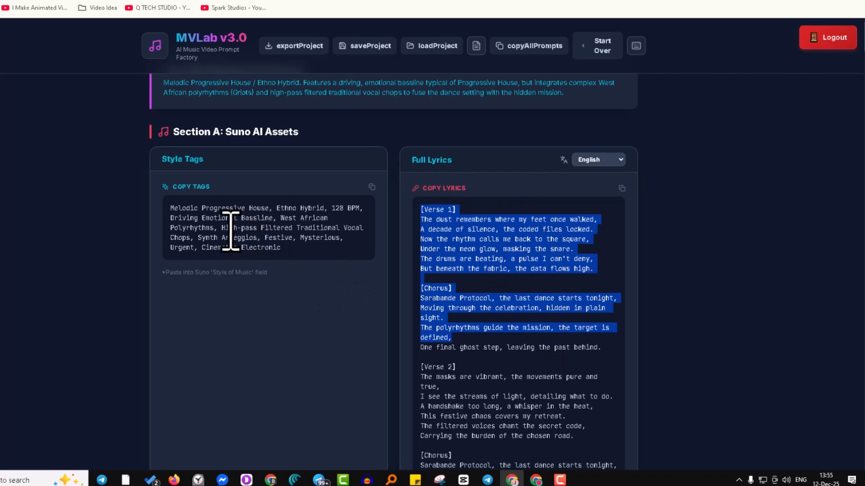
pyautogui.moveTo(179, 208); pyautogui.dragTo(295, 228)
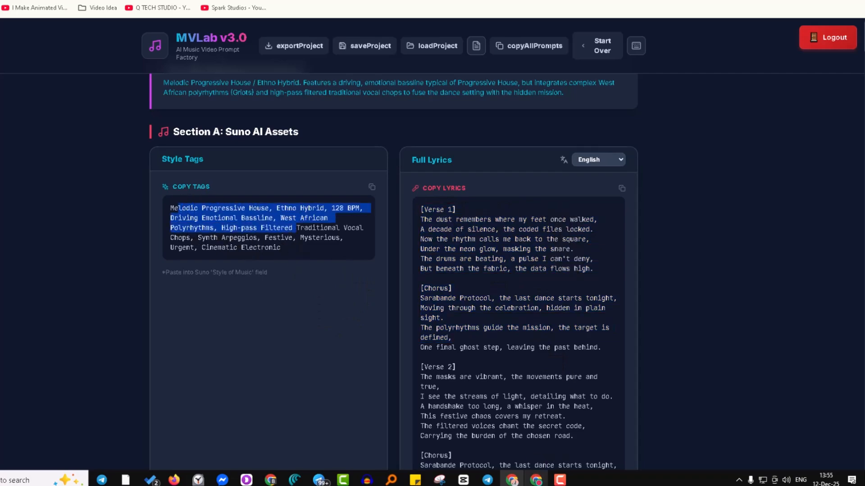
pyautogui.moveTo(223, 131); pyautogui.dragTo(305, 145)
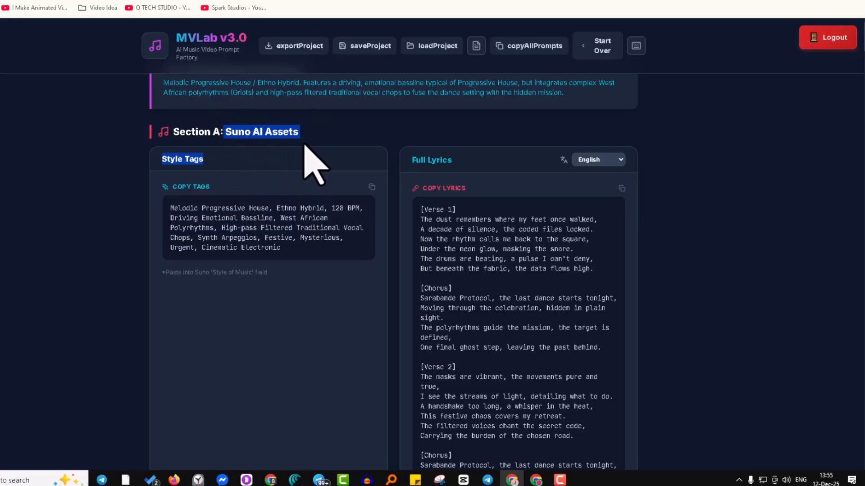
pyautogui.click(279, 264)
pyautogui.scroll(-2, 454, 241)
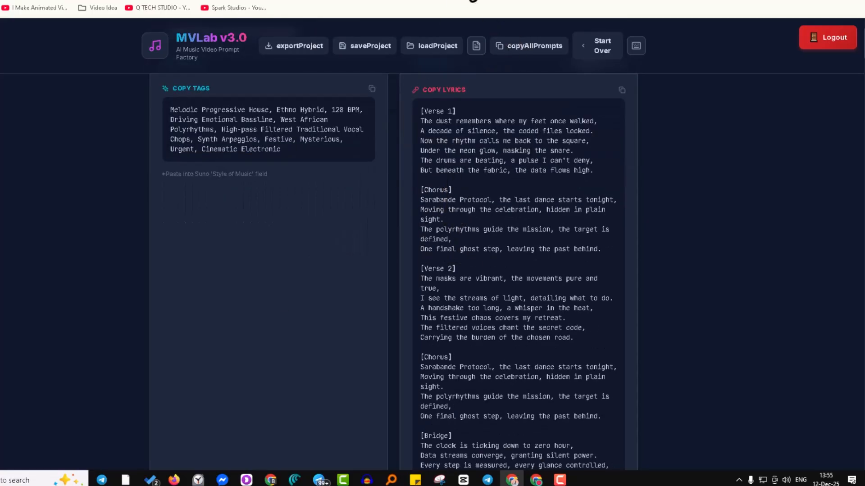
# - Return to Grok Imagine and watch the generated lip-sync video, pausing it partway through
pyautogui.click(454, 1)
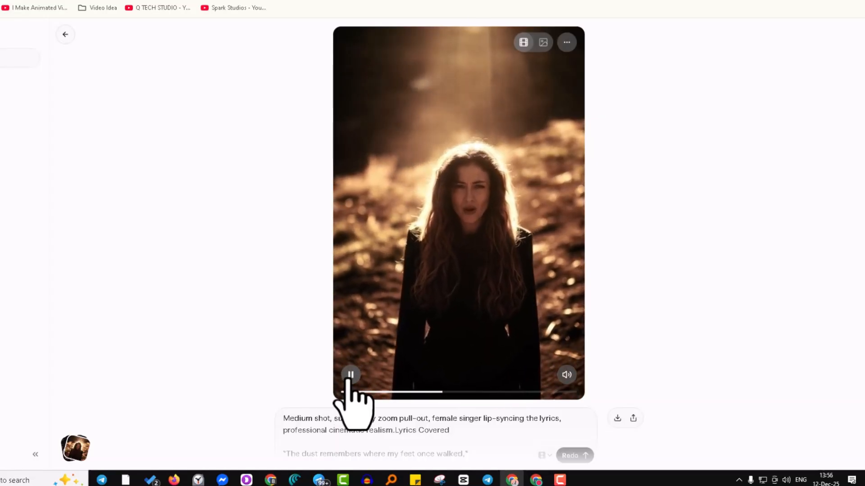
pyautogui.click(351, 376)
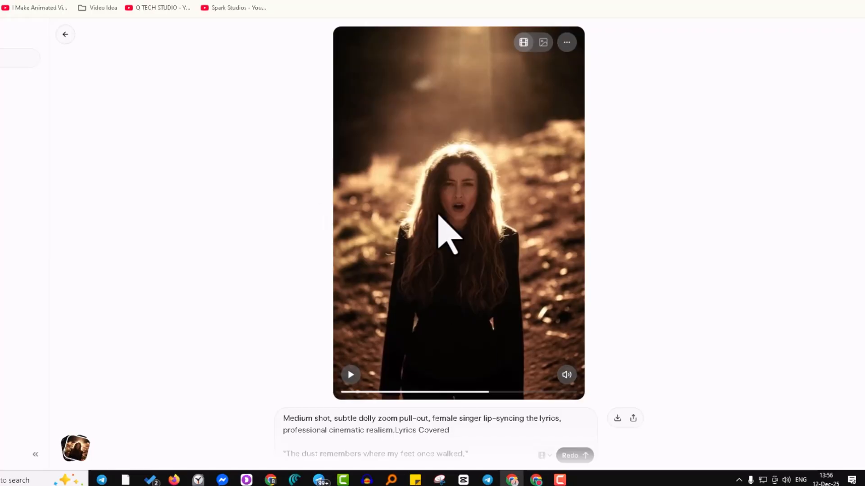
pyautogui.click(36, 455)
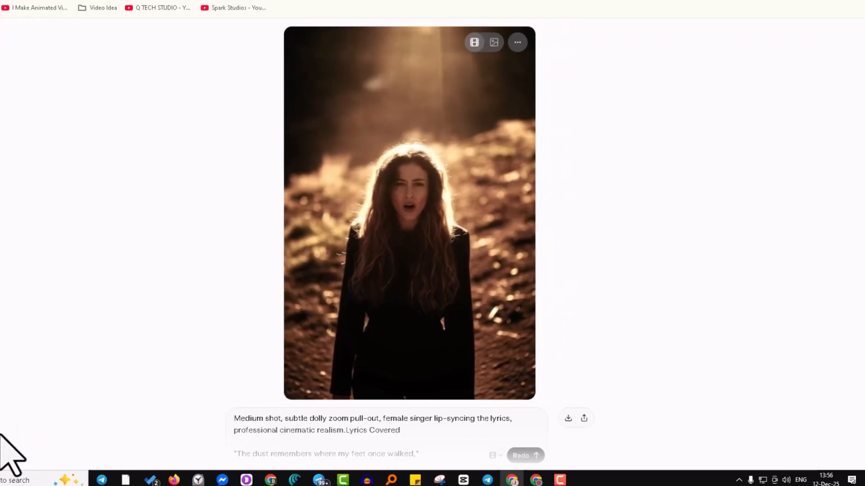
pyautogui.click(1, 454)
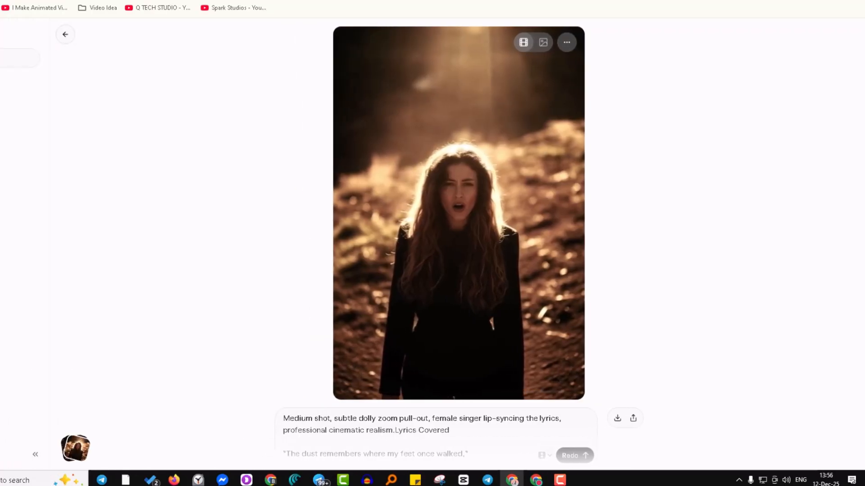
pyautogui.moveTo(411, 285)
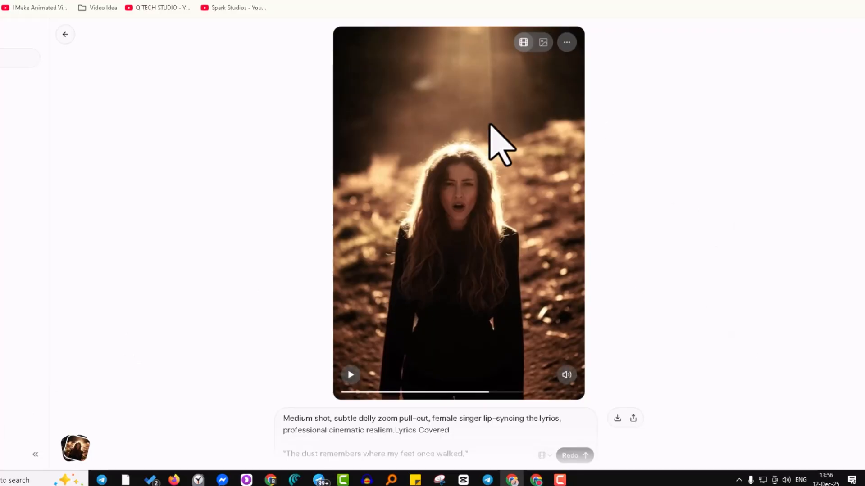
pyautogui.scroll(-2, 516, 160)
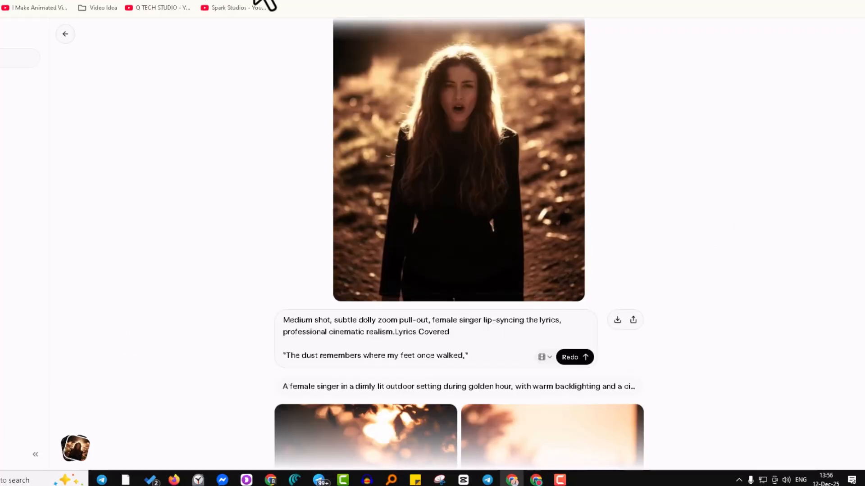
# - Switch to MVLab and find Scene 1's video prompt, past the style tags and full lyrics
pyautogui.click(321, 0)
pyautogui.scroll(-2, 396, 289)
pyautogui.scroll(4, 396, 309)
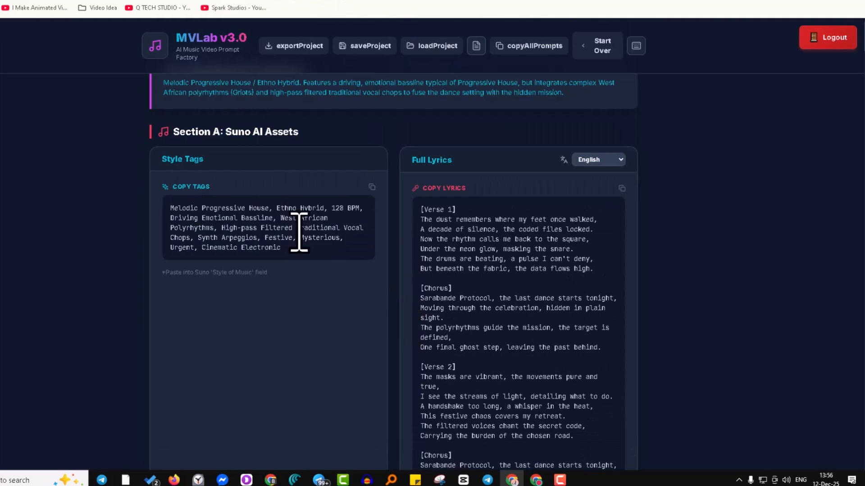
pyautogui.scroll(-10, 299, 241)
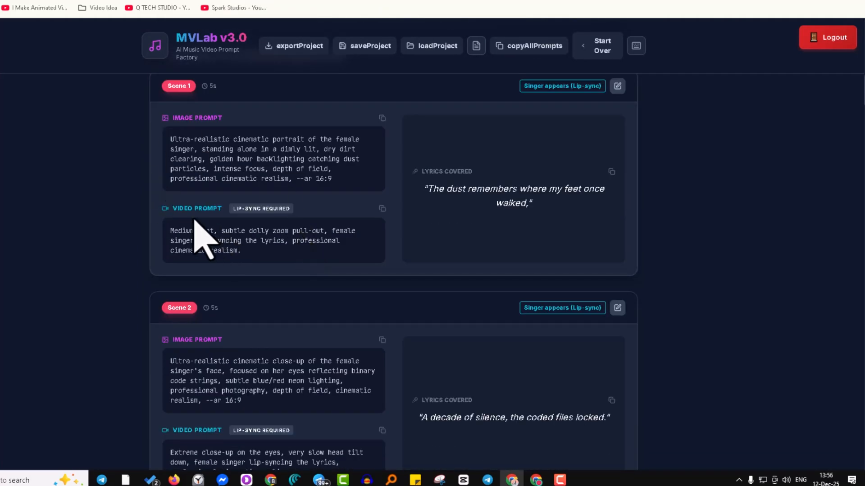
pyautogui.moveTo(173, 208); pyautogui.dragTo(222, 209)
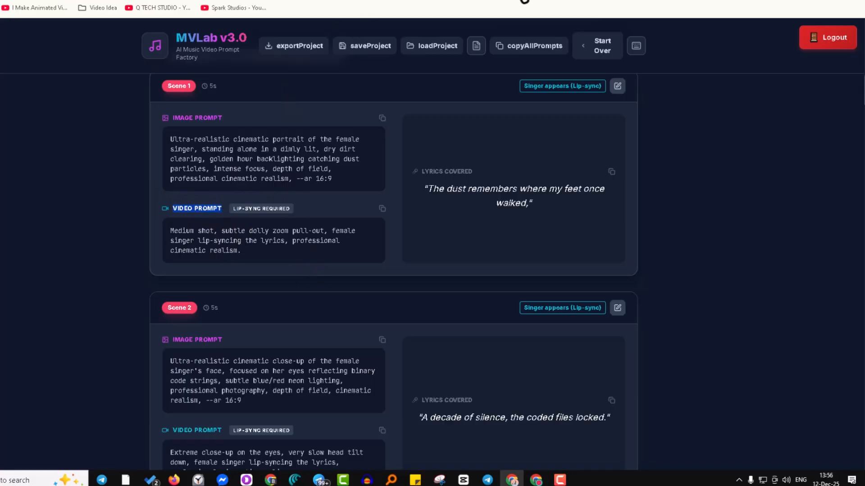
# - Compare the generated lip-sync video in Grok Imagine with the text of Scene 1's video prompt in MVLab
pyautogui.click(468, 0)
pyautogui.scroll(3, 475, 193)
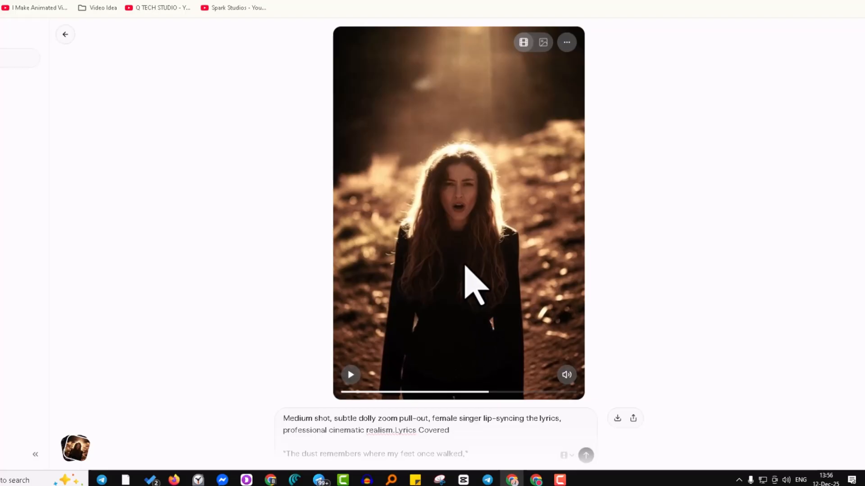
pyautogui.click(357, 0)
pyautogui.moveTo(170, 231); pyautogui.dragTo(260, 250)
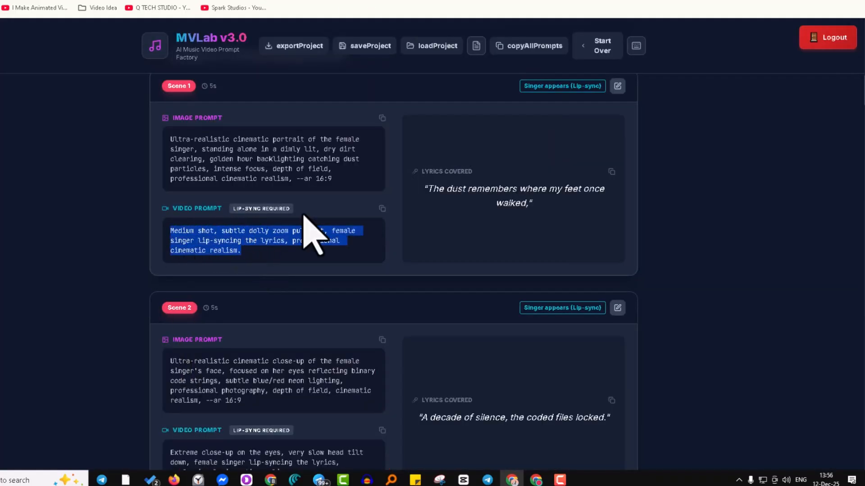
pyautogui.click(524, 1)
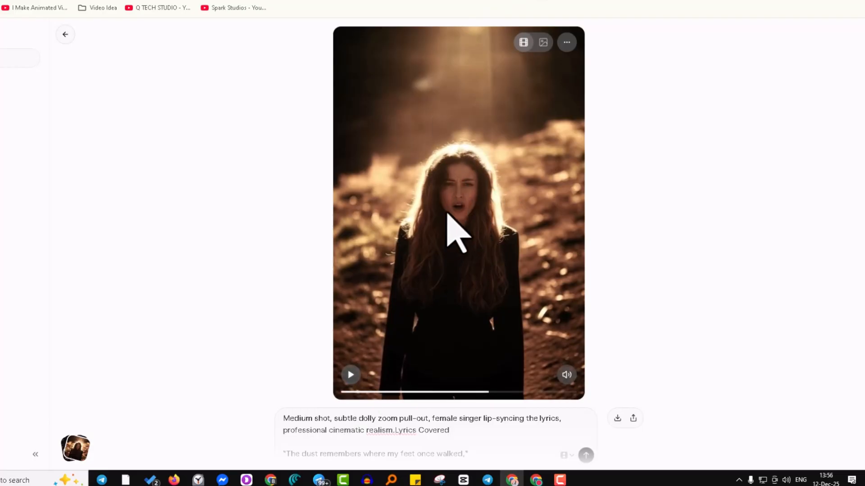
pyautogui.click(327, 1)
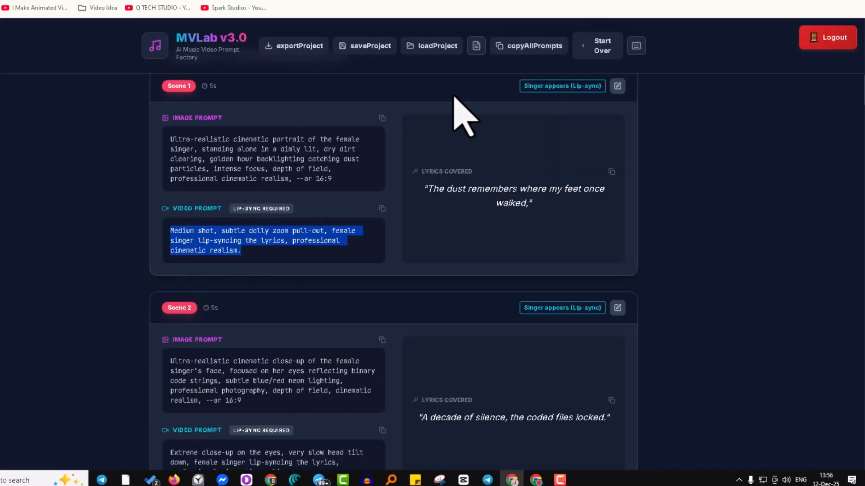
# - Go back to Grok Imagine, resume the singer's lip-sync video and pause it again
pyautogui.click(481, 1)
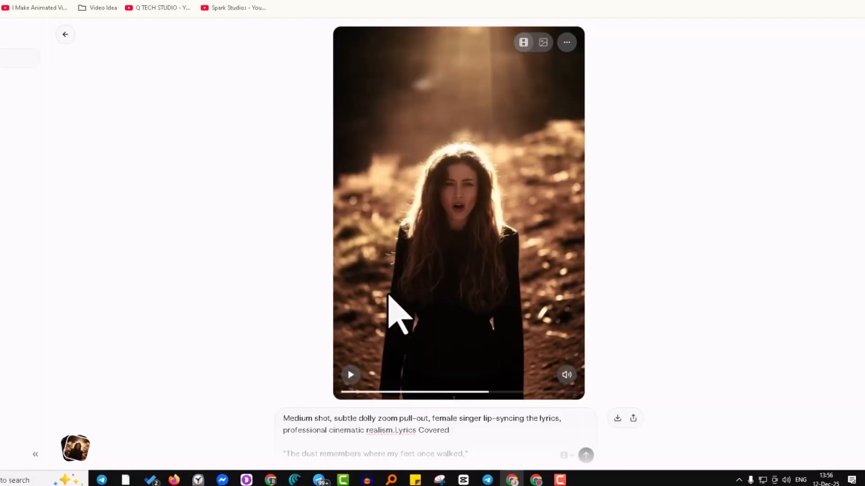
pyautogui.click(350, 375)
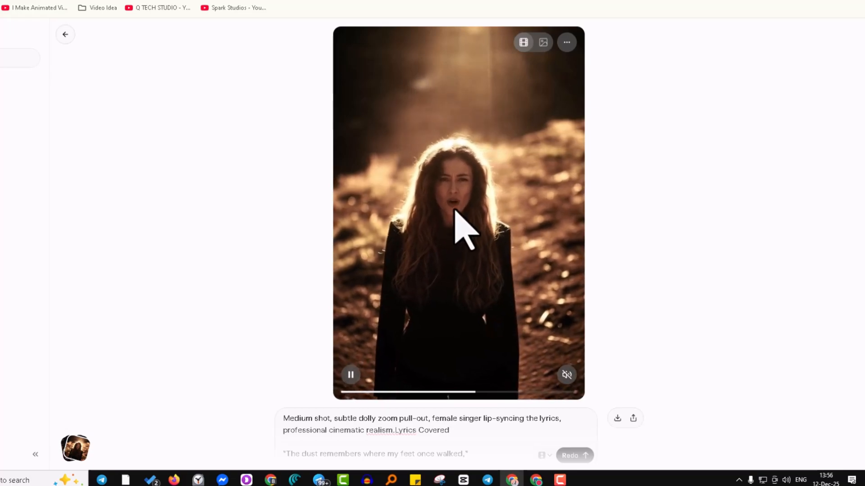
pyautogui.click(350, 376)
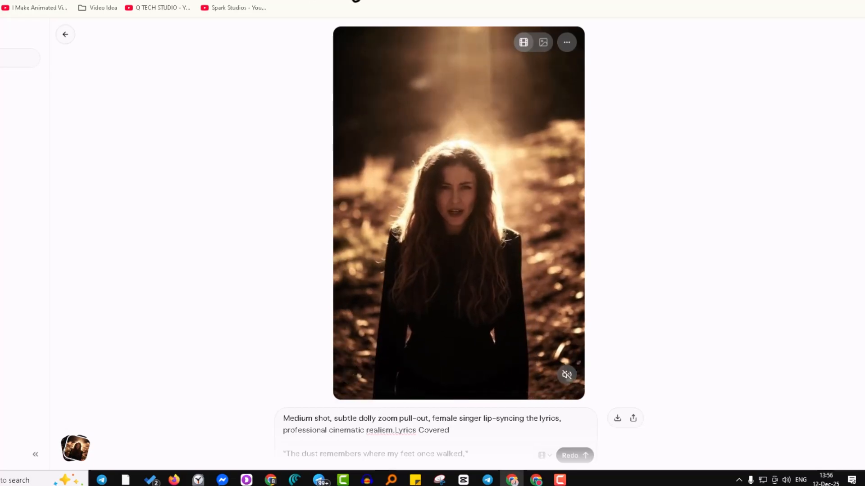
pyautogui.click(467, 1)
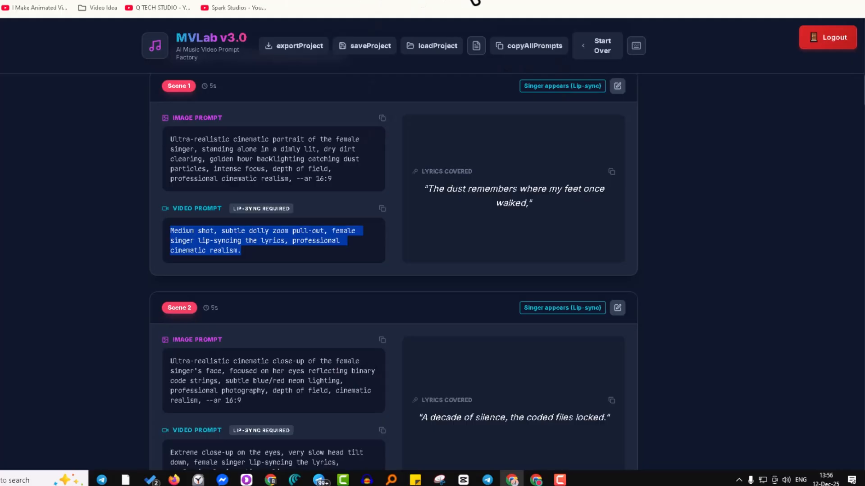
pyautogui.click(473, 2)
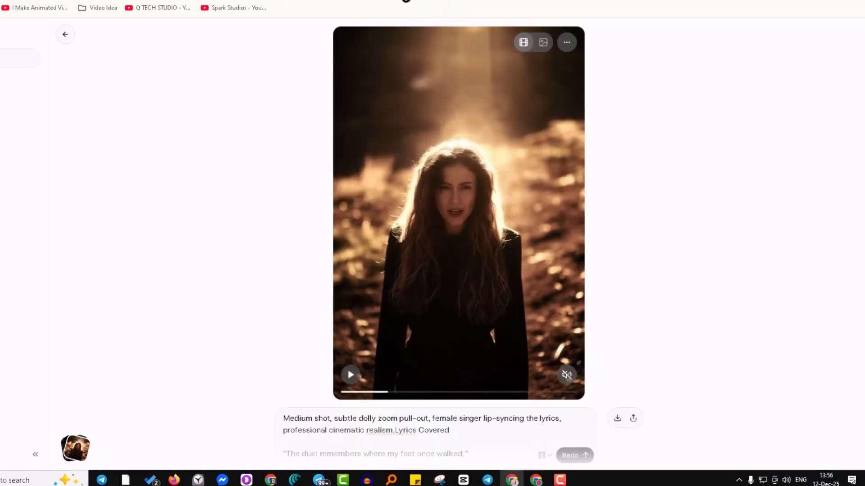
pyautogui.click(369, 1)
pyautogui.click(198, 234)
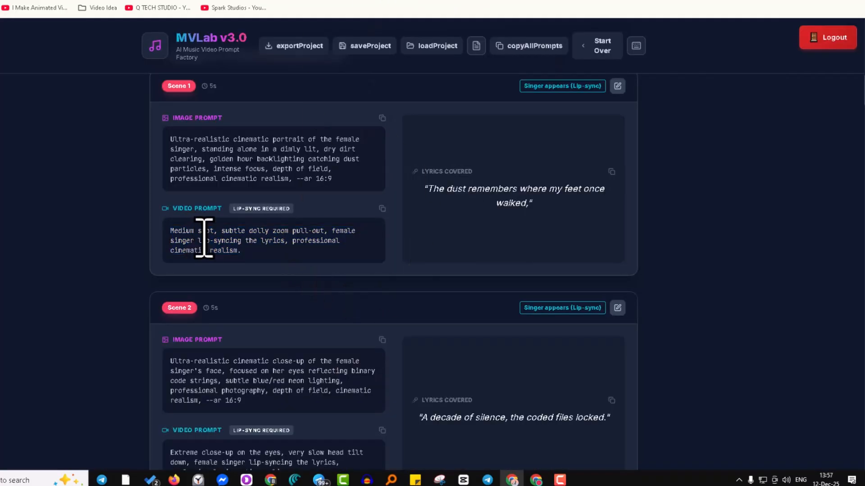
pyautogui.click(484, 2)
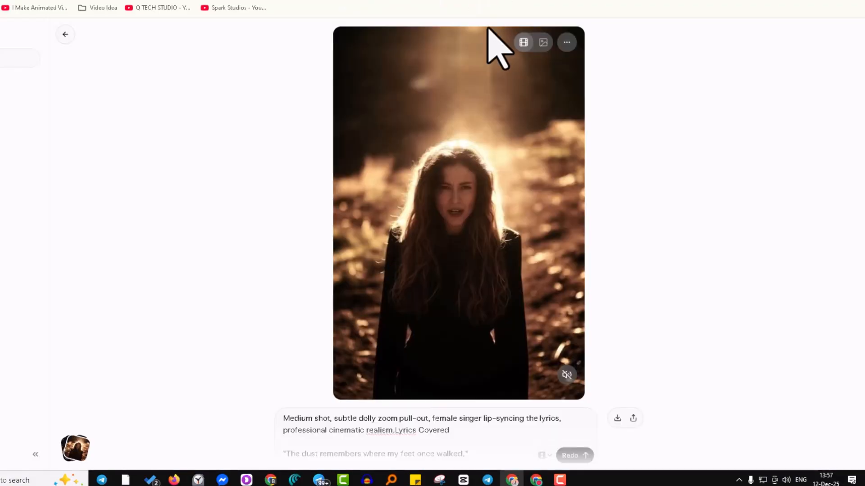
# - Go to MVLab's Scene 4 and examine its video prompt and image prompt
pyautogui.click(183, 1)
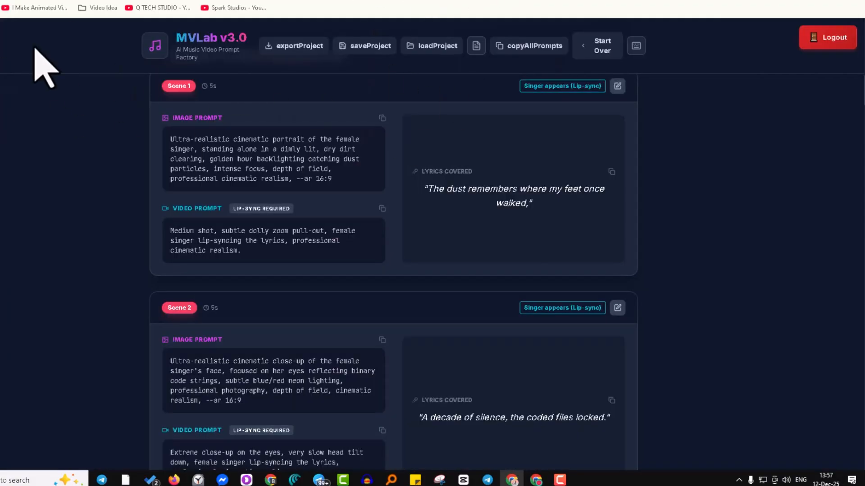
pyautogui.scroll(-10, 324, 353)
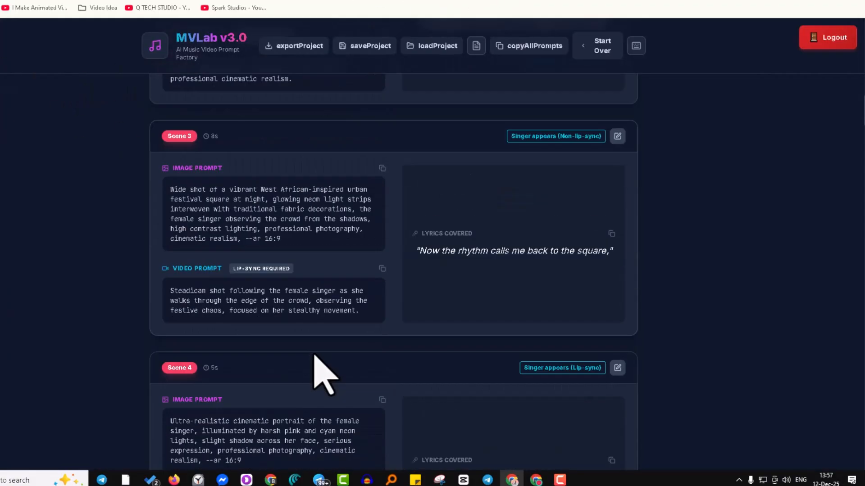
pyautogui.tripleClick(182, 319)
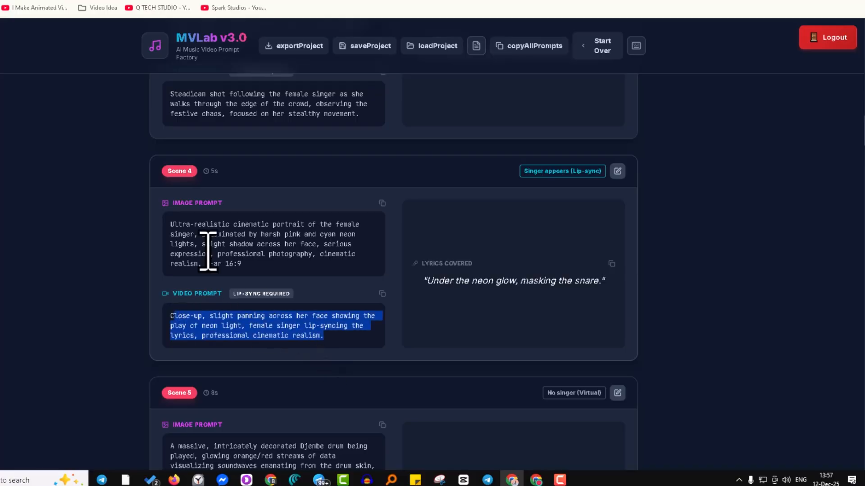
pyautogui.moveTo(171, 224); pyautogui.dragTo(326, 276)
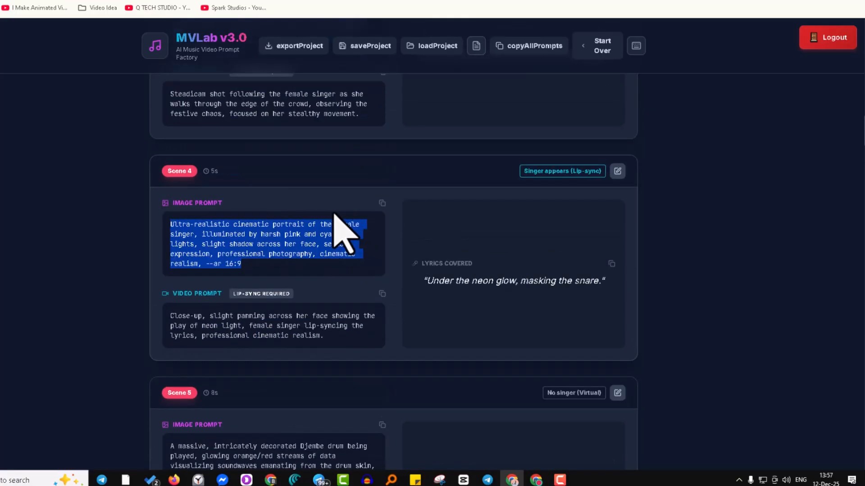